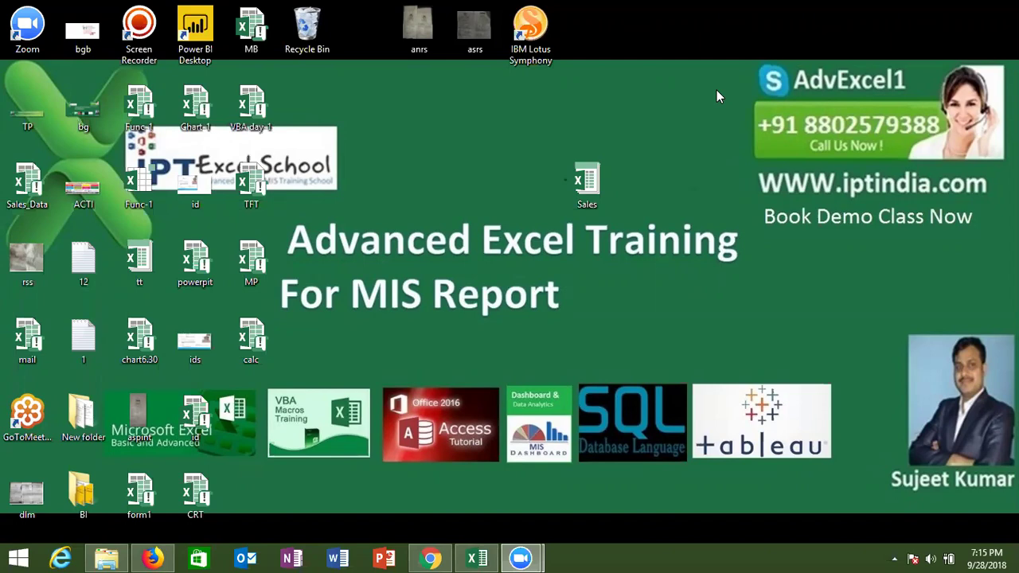
Bring the Chrome window showing the YouTube comments page to the front.
click(434, 557)
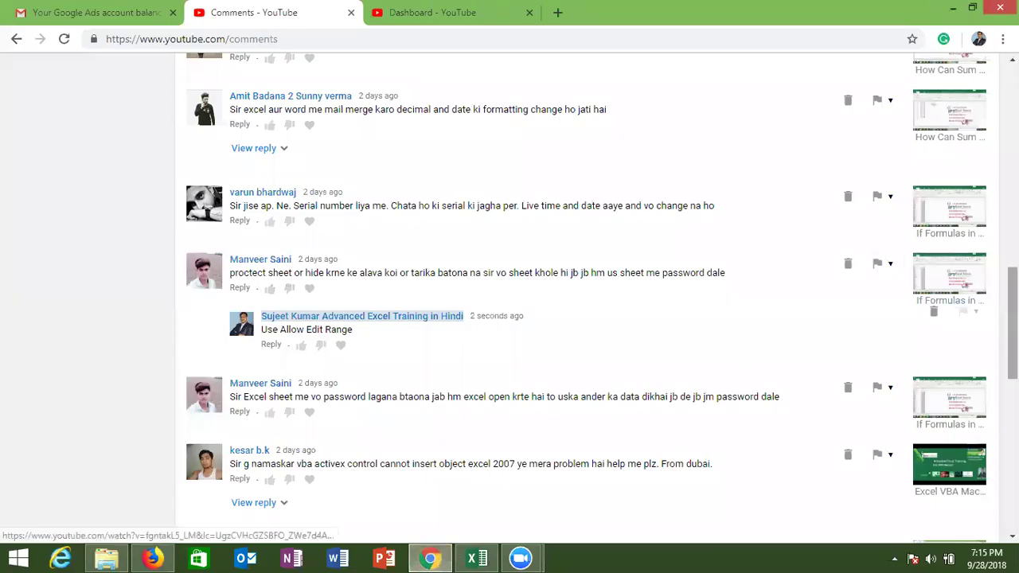
Scroll through the viewer comments, then switch to the Dashboard - YouTube tab.
scroll(992, 278, up, 3)
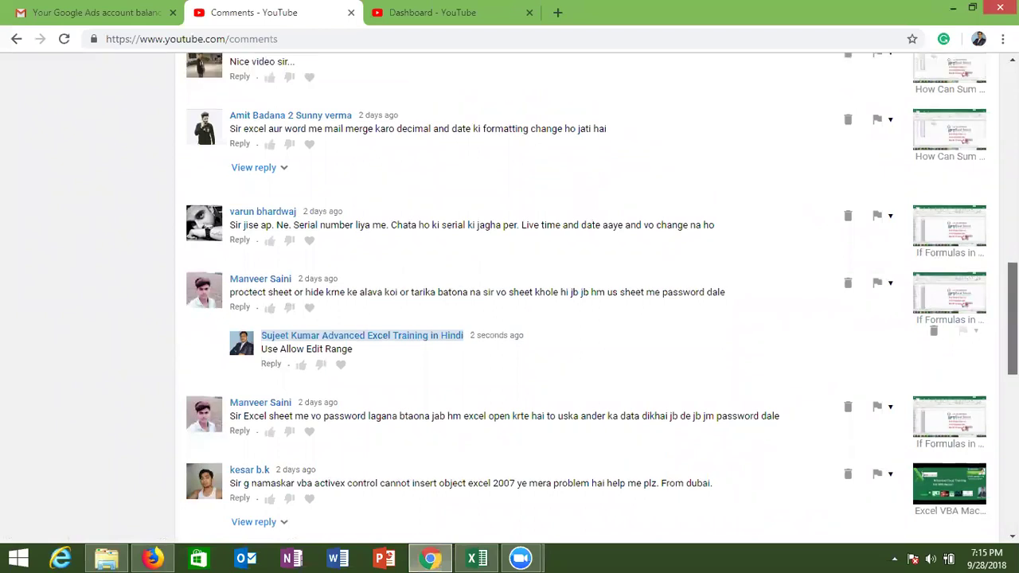
scroll(987, 280, up, 2)
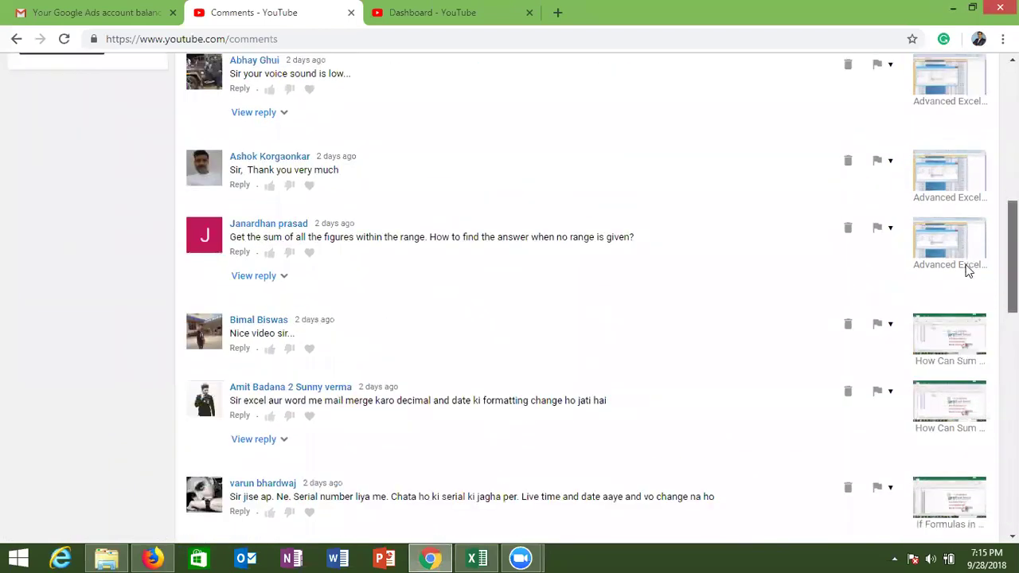
scroll(971, 297, down, 3)
scroll(967, 263, up, 3)
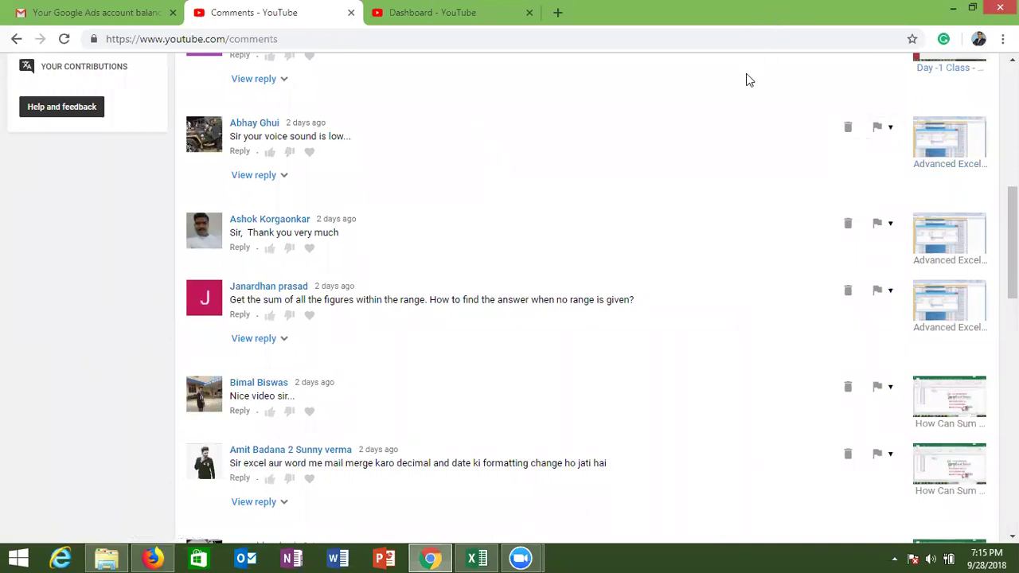
click(762, 31)
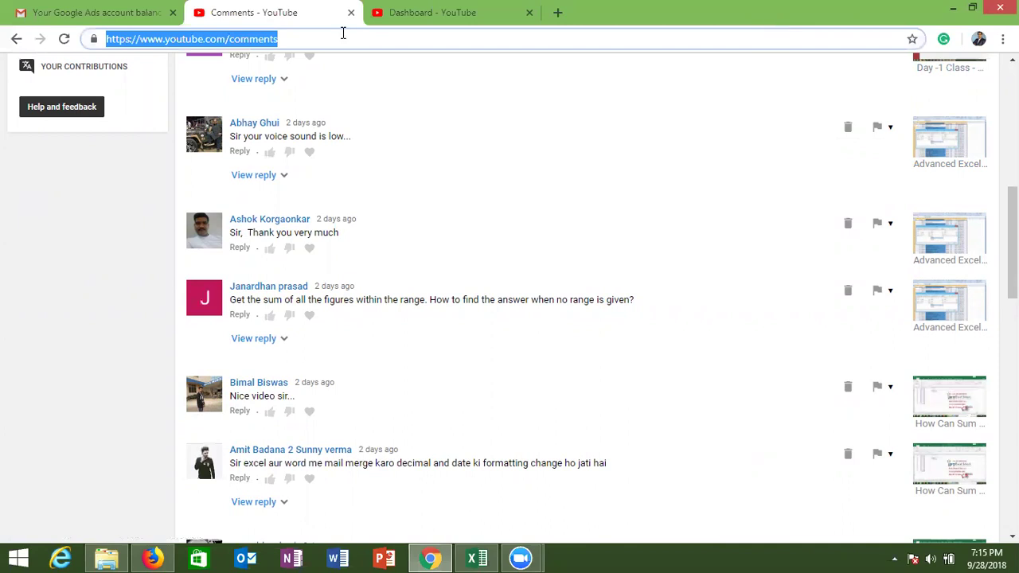
click(405, 16)
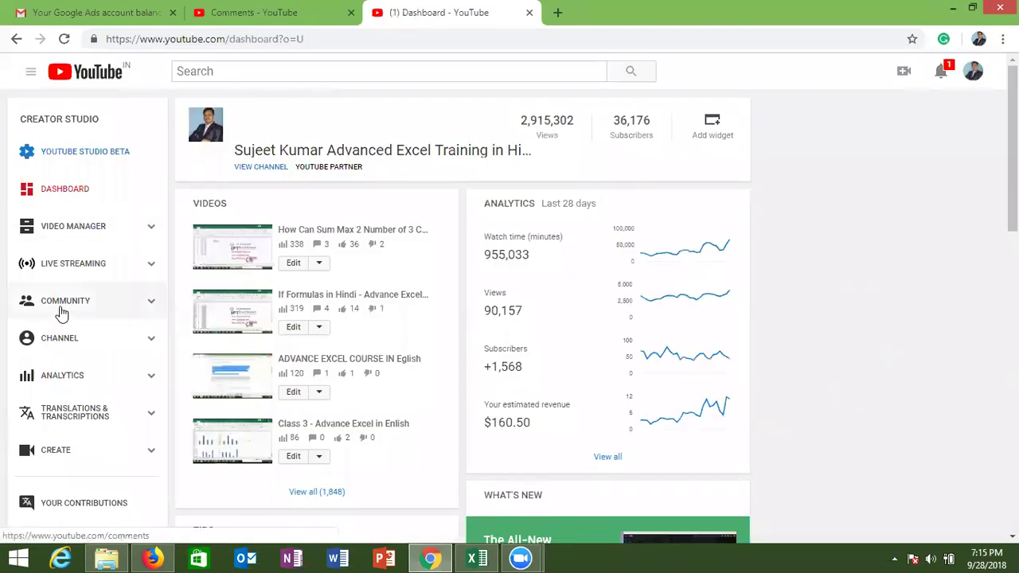
Load Video Manager from the Creator Studio sidebar, then go back to the Comments tab.
click(73, 275)
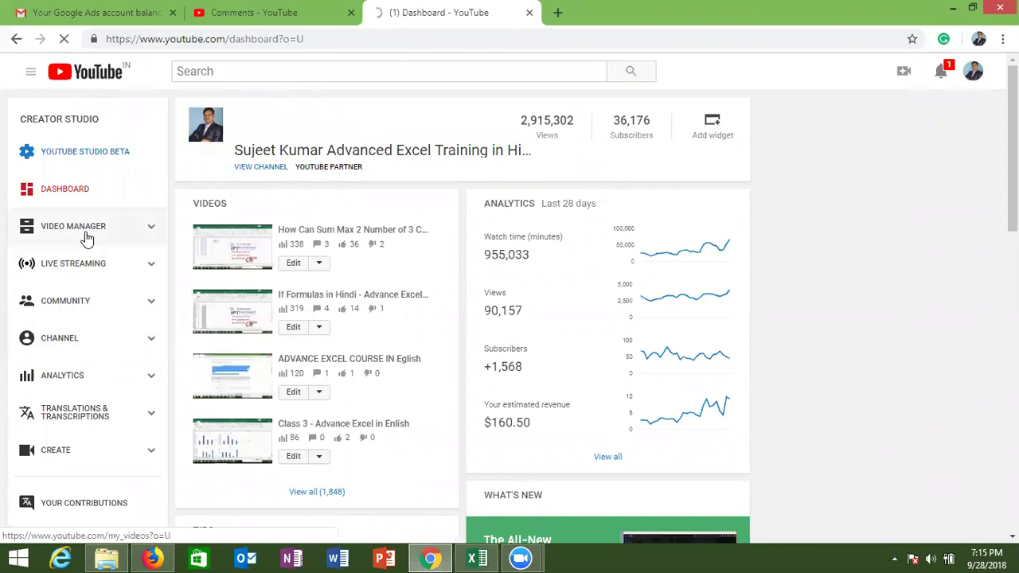
click(266, 15)
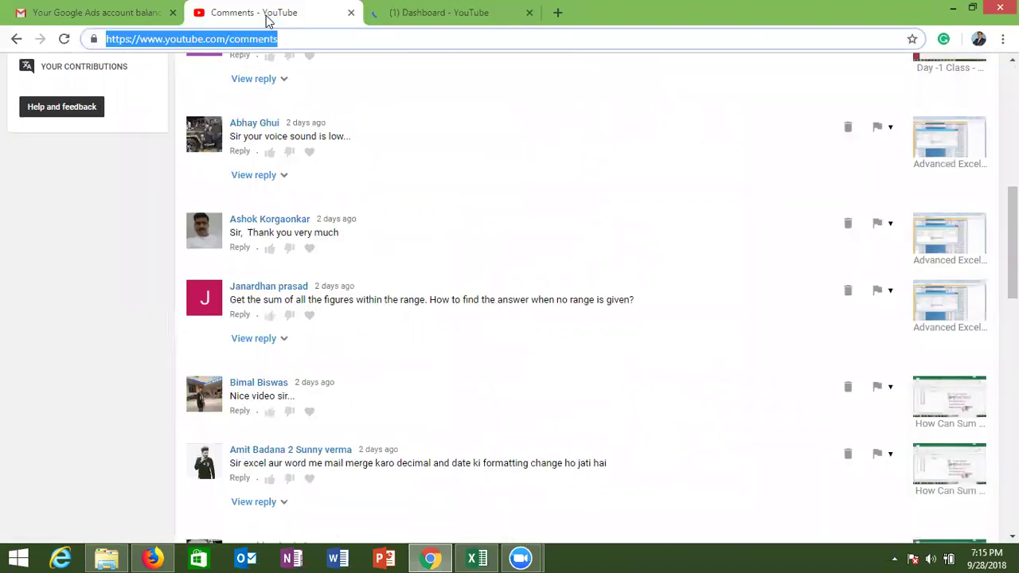
Read viewer questions, highlighting 'Vlookup/Hlookup' and 'Get', then switch to the IPT_Excel_School workbook.
drag(1013, 243, 1013, 158)
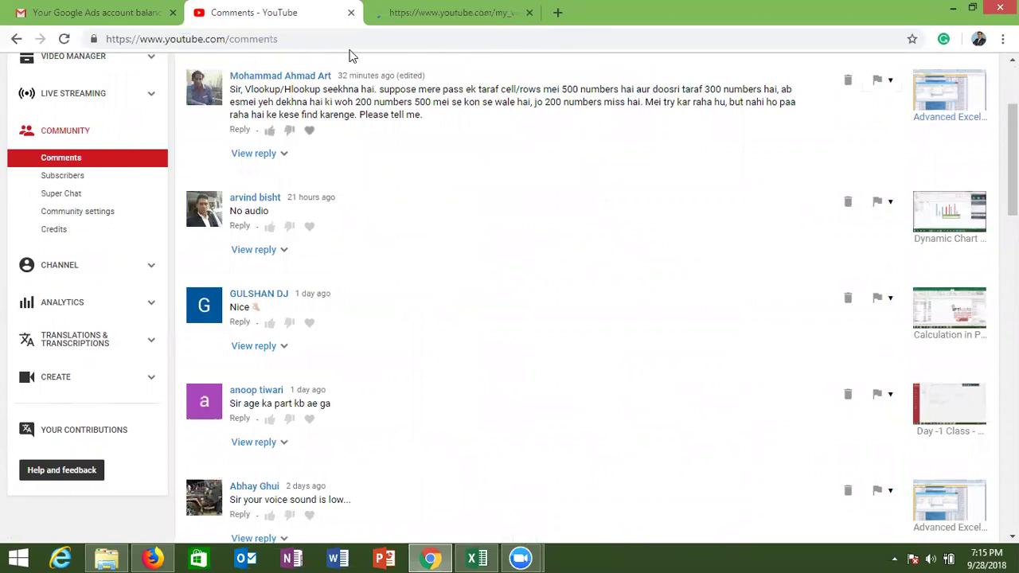
drag(245, 89, 321, 90)
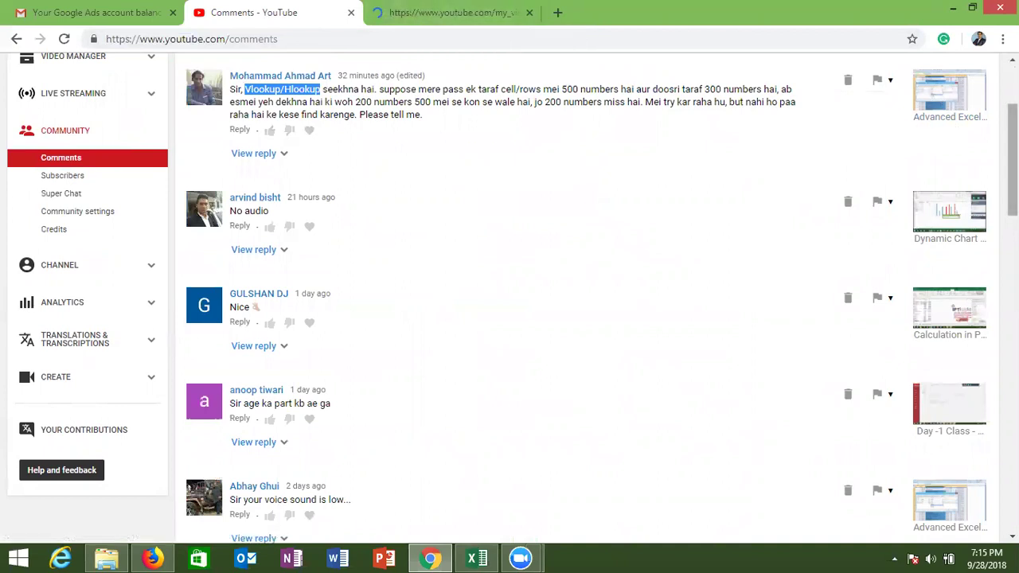
scroll(509, 302, down, 1)
scroll(510, 302, down, 2)
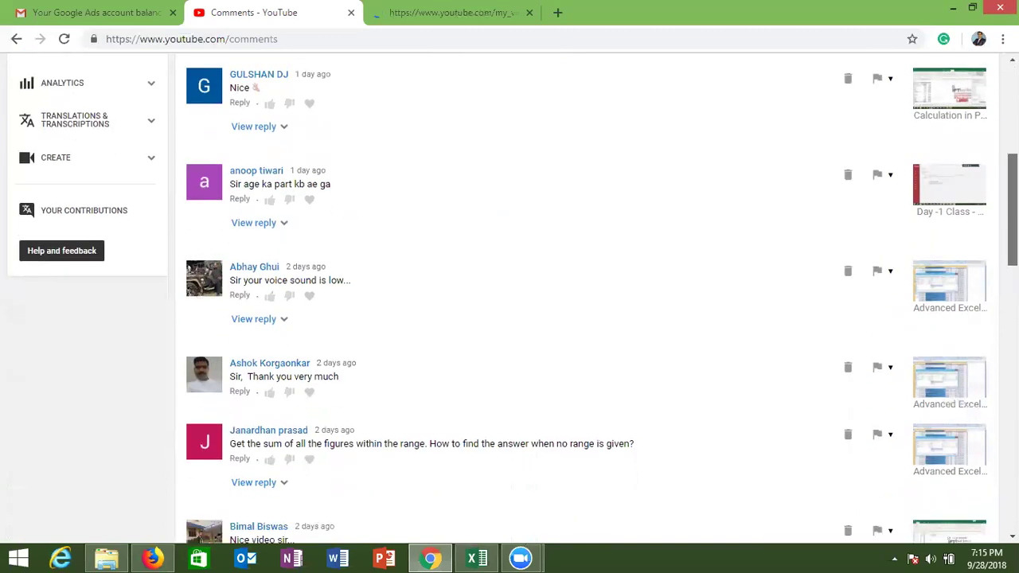
scroll(538, 236, down, 2)
scroll(539, 236, down, 1)
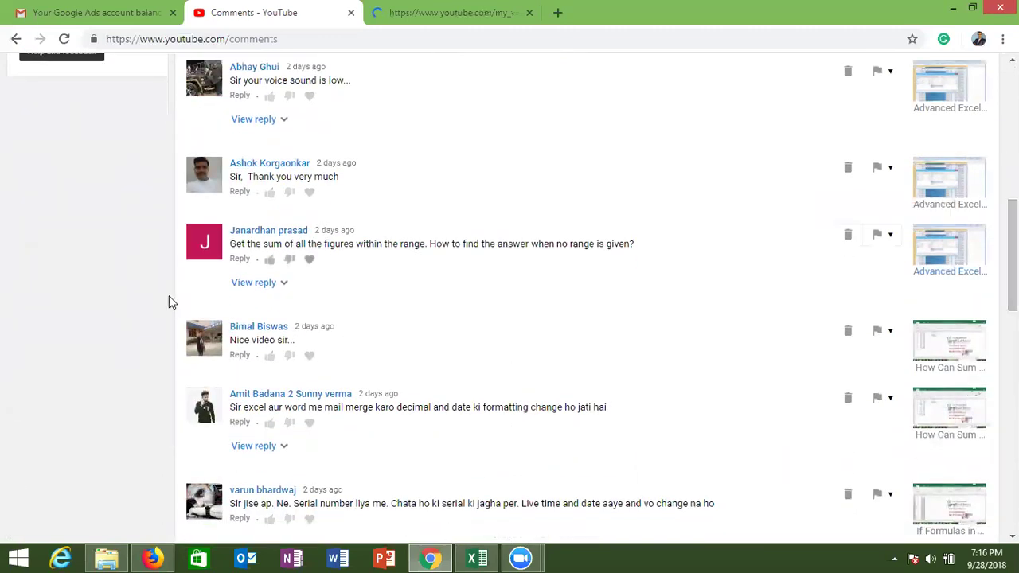
double_click(238, 245)
click(491, 557)
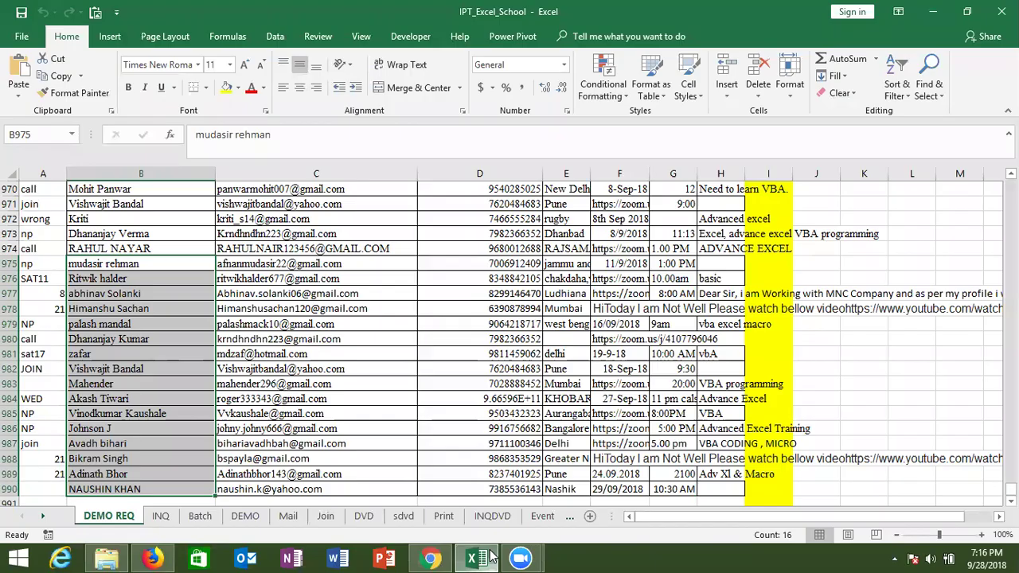
Switch to the blank Book1 workbook and enter 85, 2, 85, 822 and 25 into A1:A5.
click(491, 557)
mouse_move(493, 557)
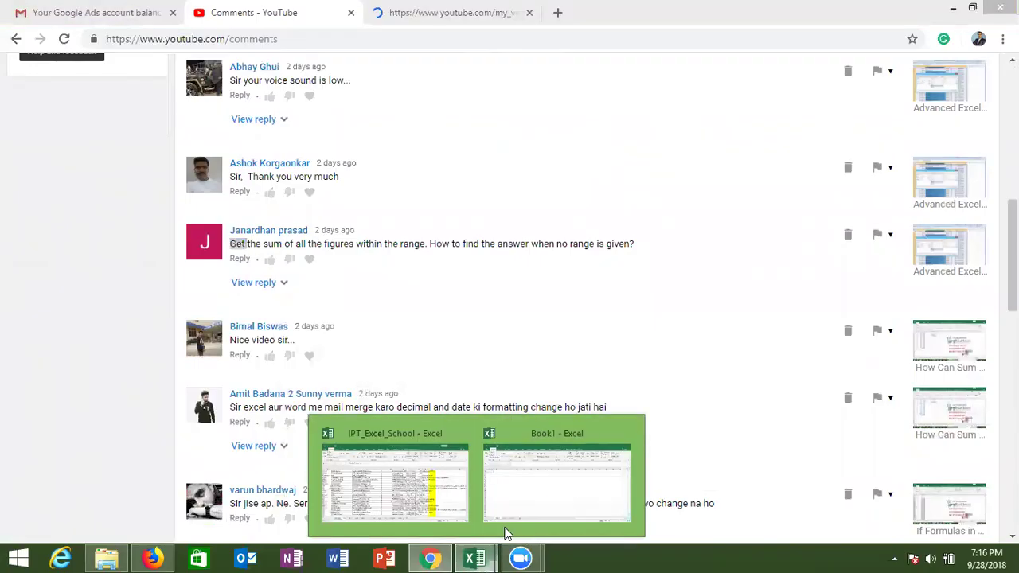
click(507, 534)
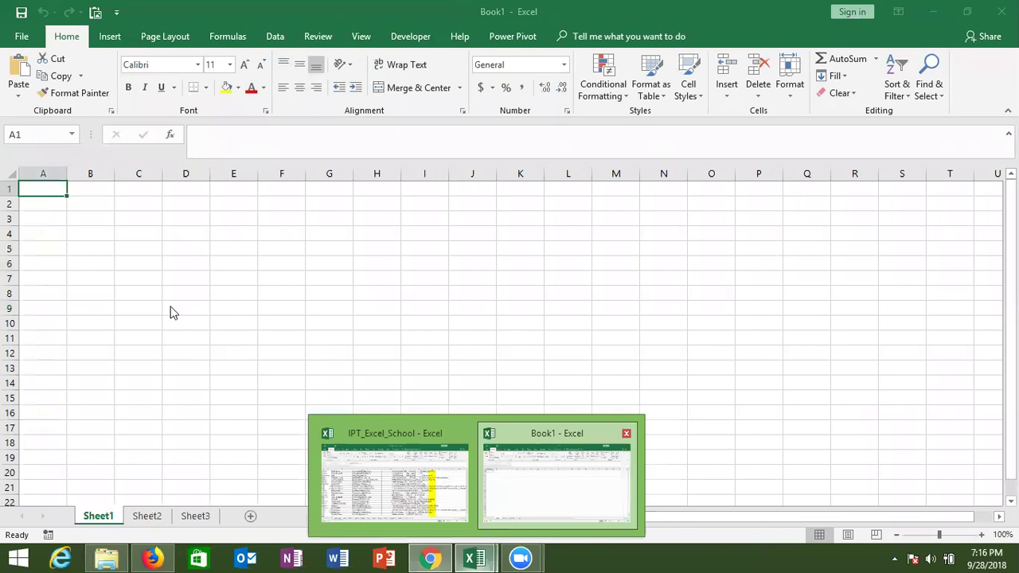
text(85)
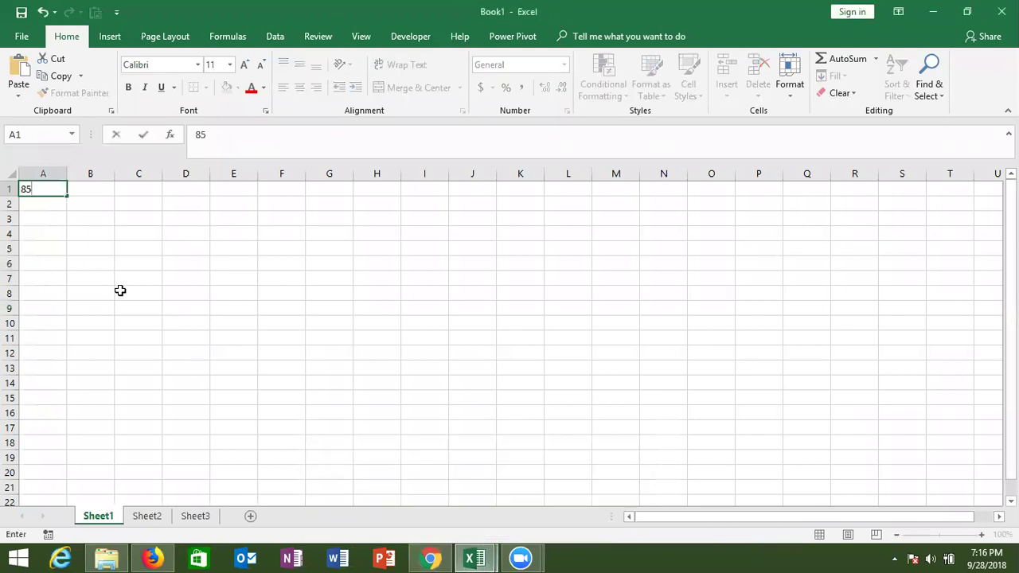
key(Return)
text(2)
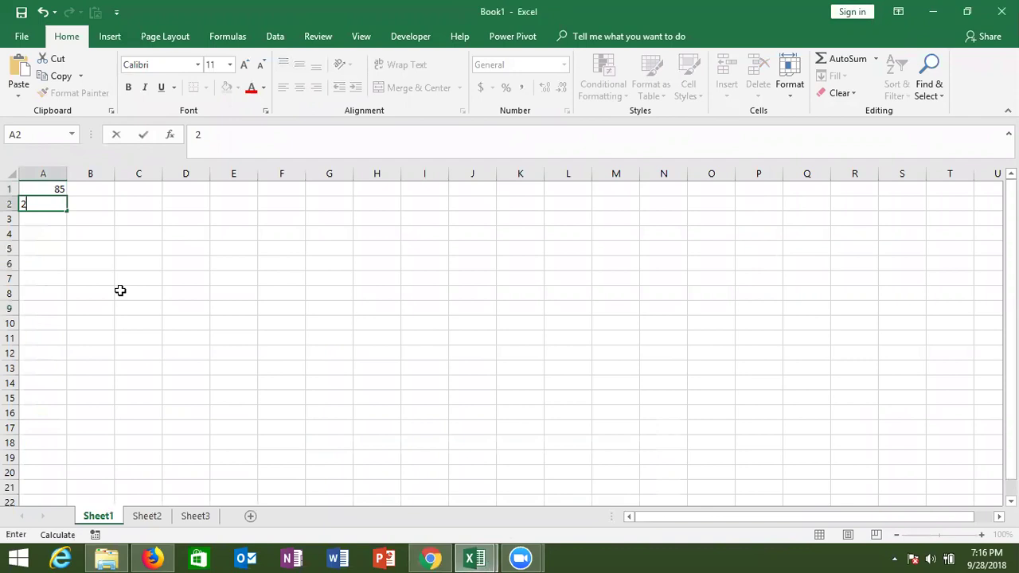
text( 85 822 25)
key(Return)
Try a =SUM formula over A1:A5 in A6, then delete it.
text(=)
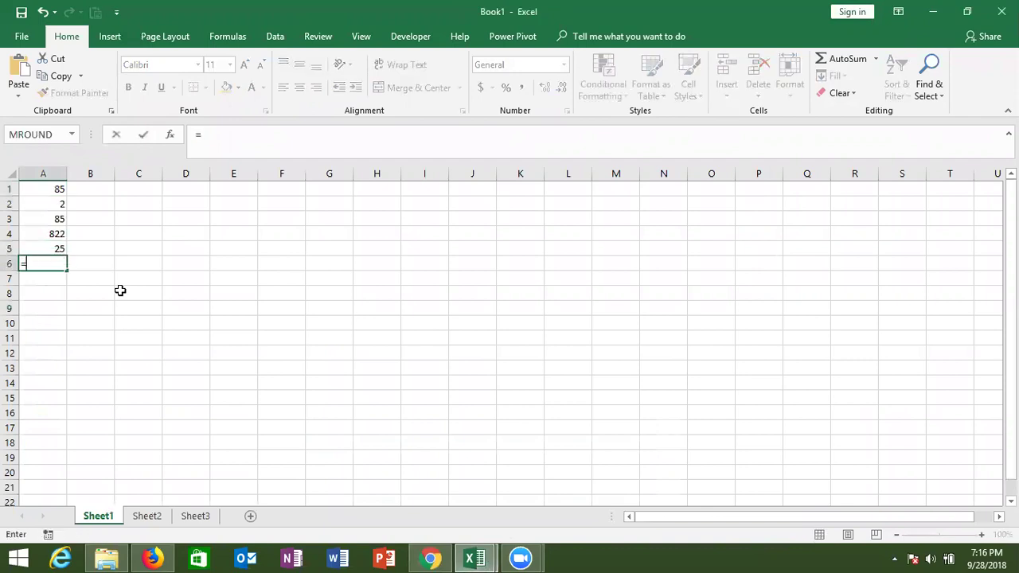
text(sum)
key(Tab)
key(Up)
key(shift+Up)
key(shift+Up)
key(shift+Up)
key(shift+Up)
key(Return)
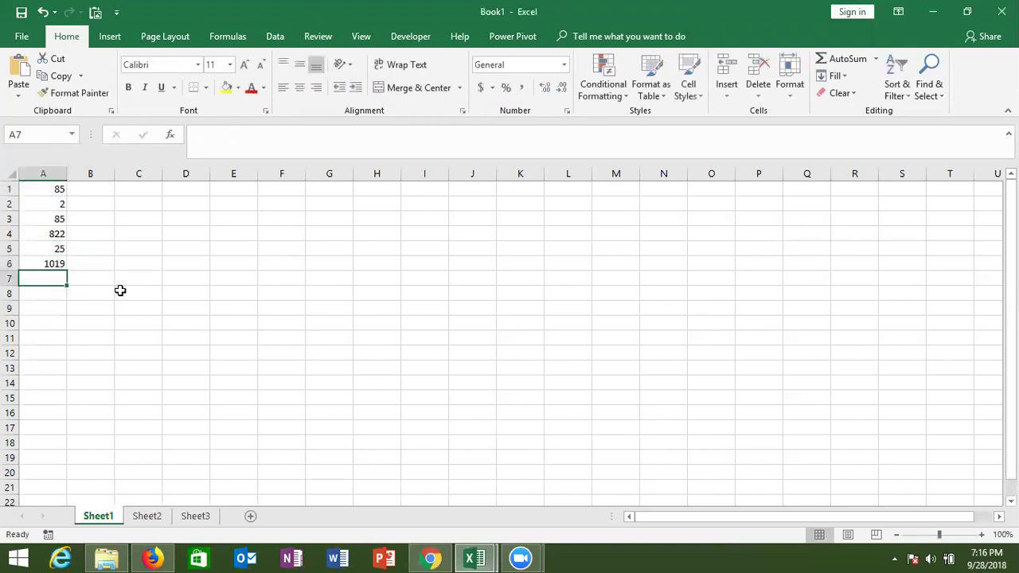
key(Up)
key(Delete)
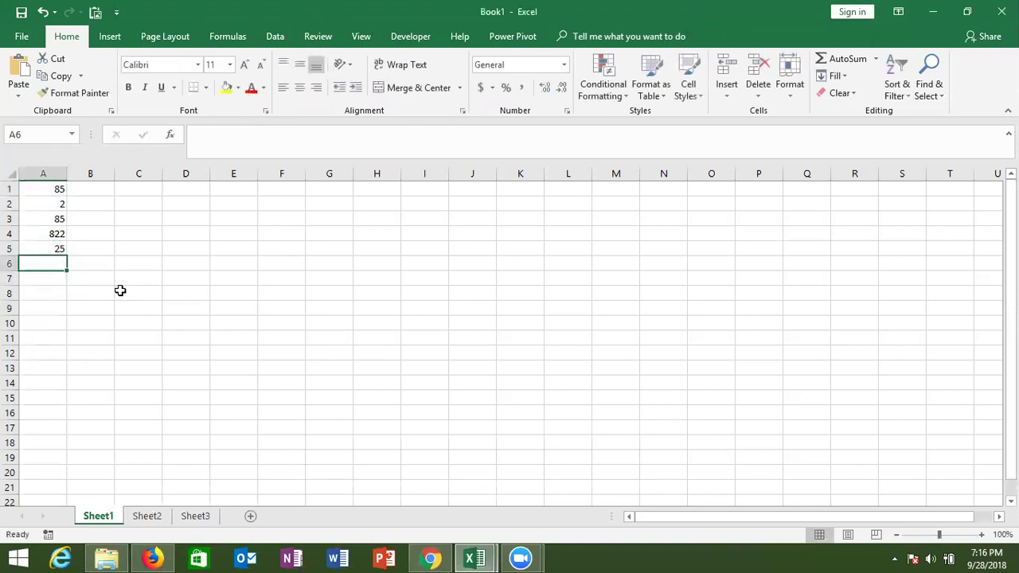
AutoSum A1:A5 into cell A6 so it shows 1019.
click(848, 62)
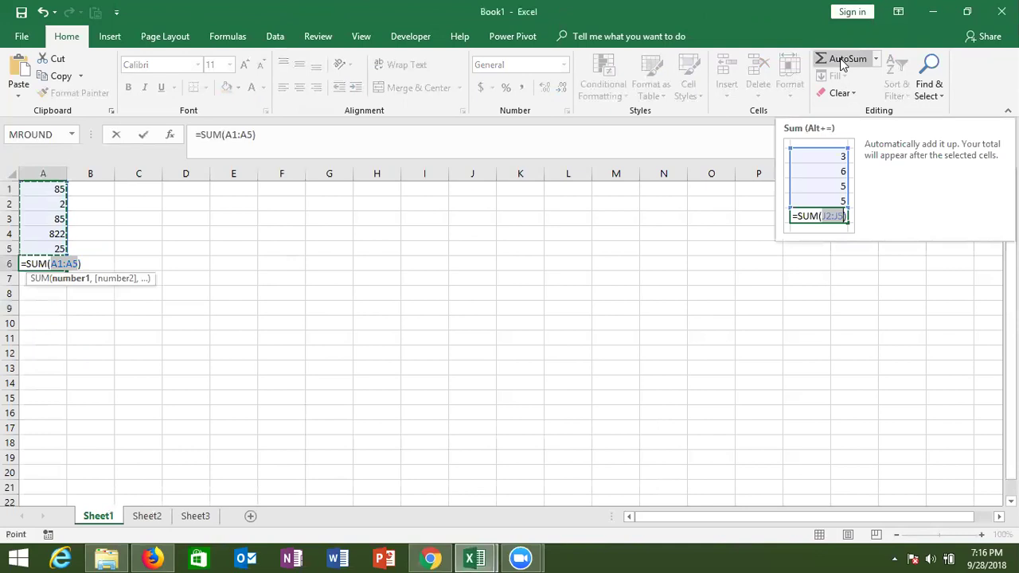
key(Return)
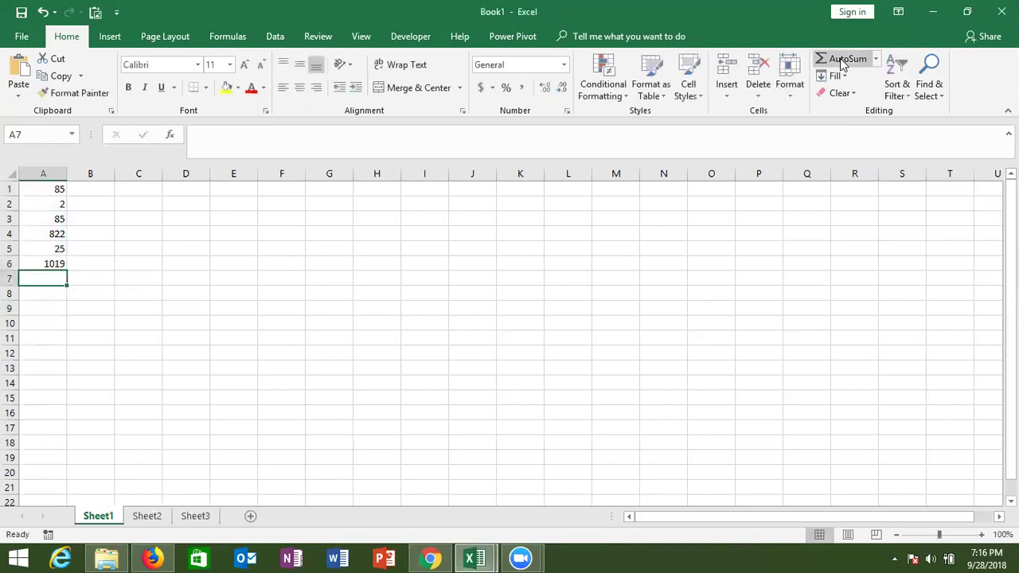
Back in YouTube comments, read through viewer questions, including the serial-number and sheet-protection ones.
click(440, 557)
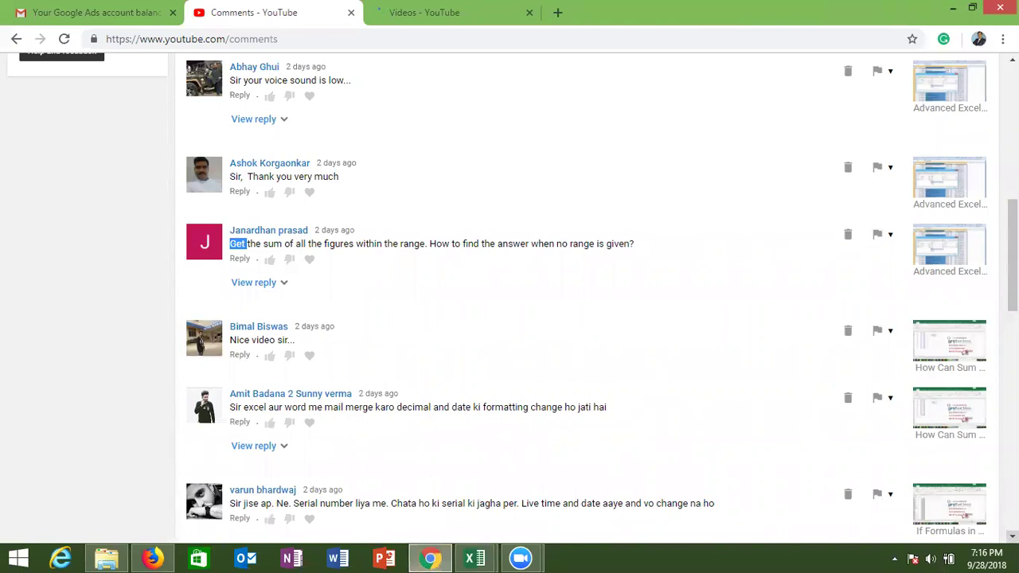
scroll(510, 303, down, 1)
scroll(510, 302, down, 1)
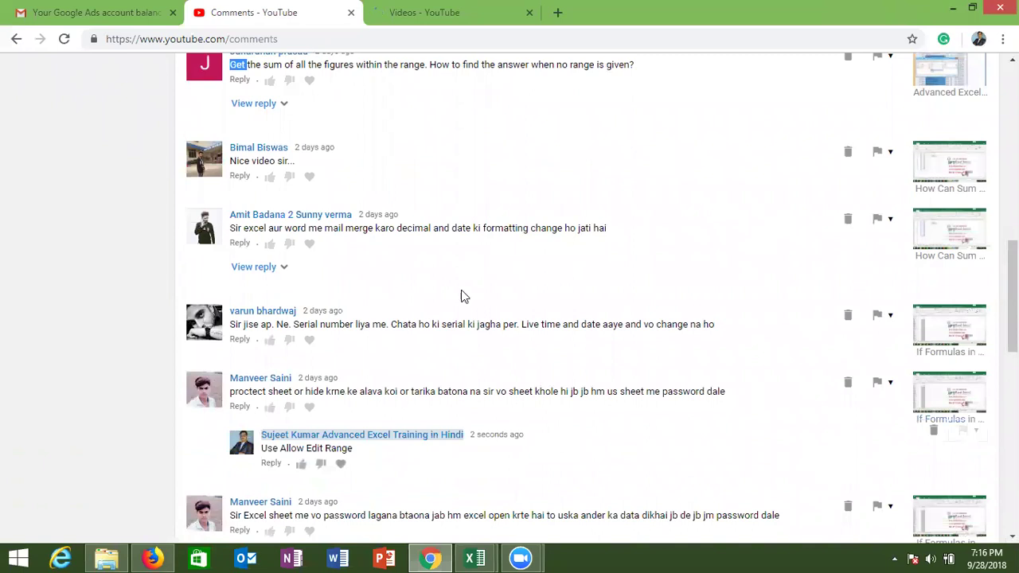
click(431, 230)
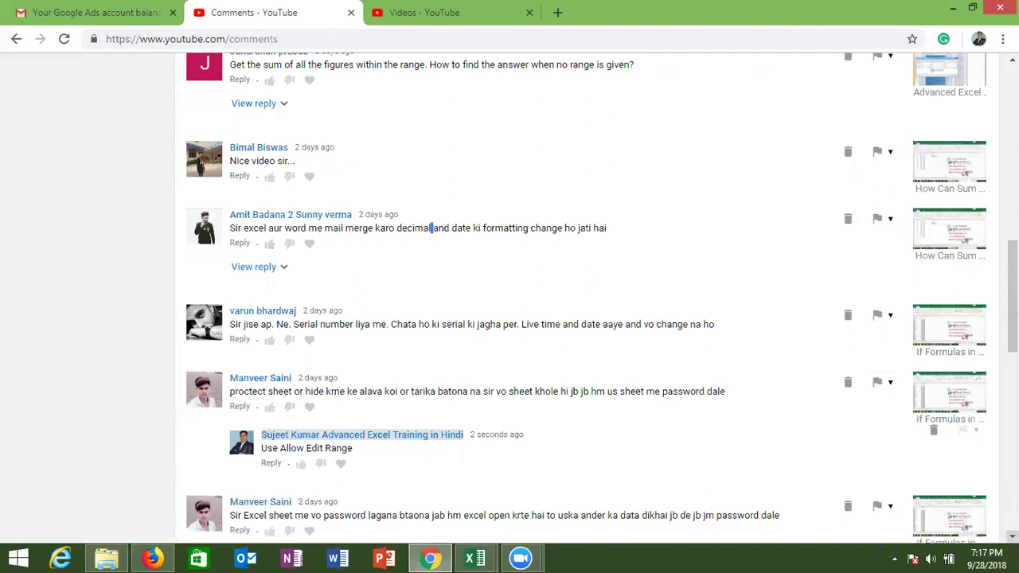
scroll(431, 228, down, 1)
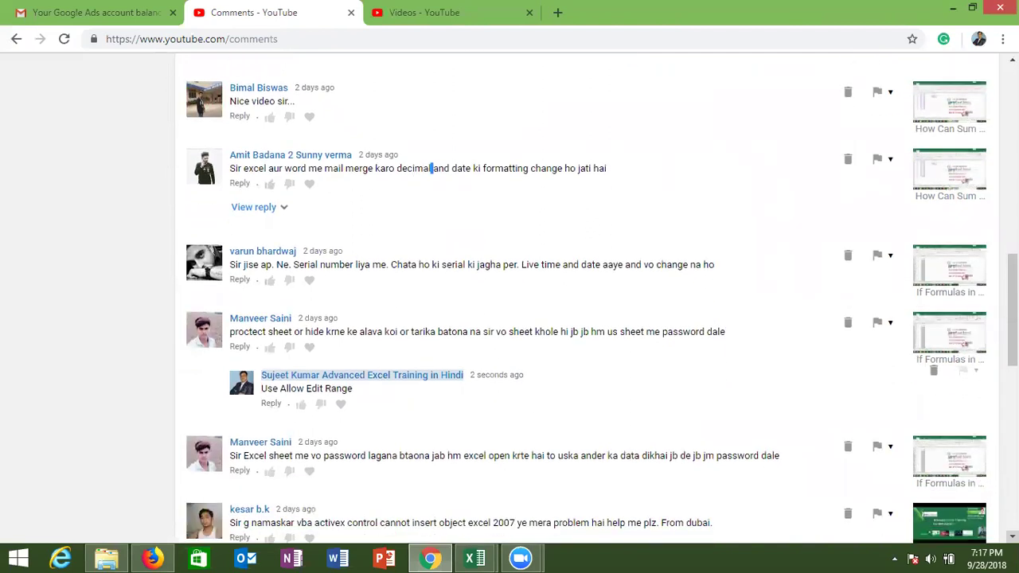
scroll(1013, 537, down, 1)
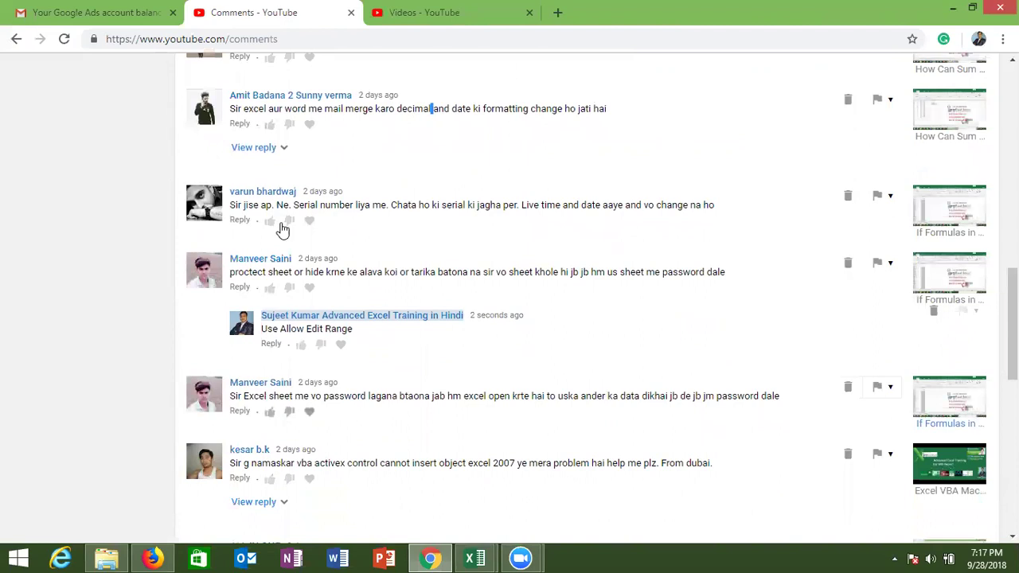
double_click(347, 208)
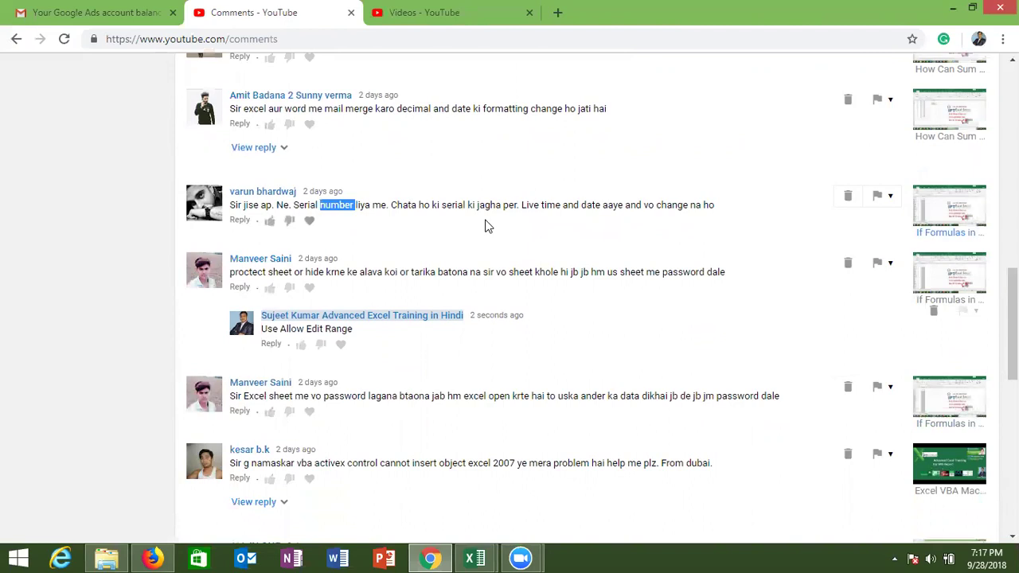
click(555, 201)
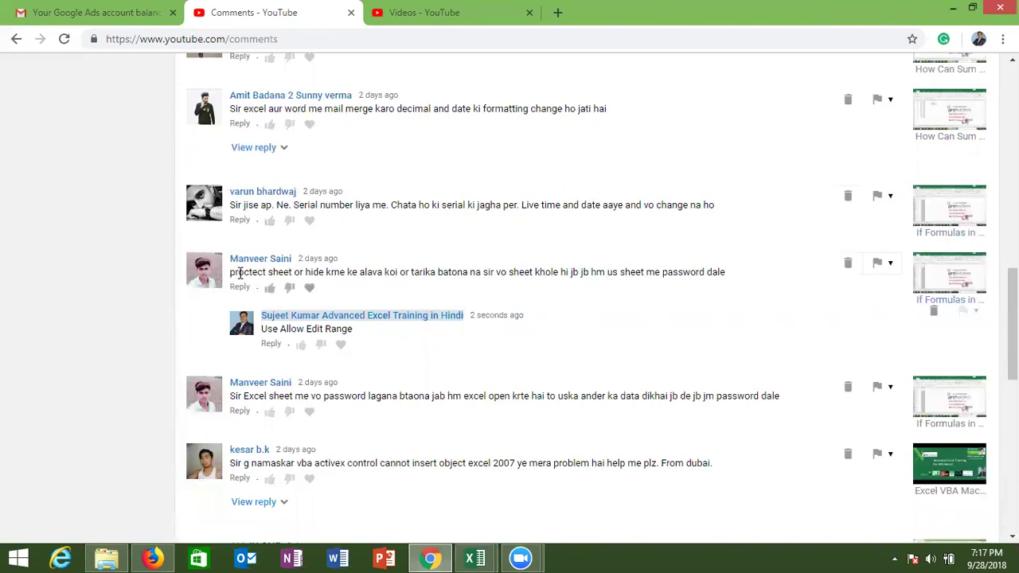
double_click(240, 273)
click(270, 276)
click(475, 558)
In Book1, select all cells and add Range1 via Allow Edit Ranges with a confirmed range password.
click(514, 505)
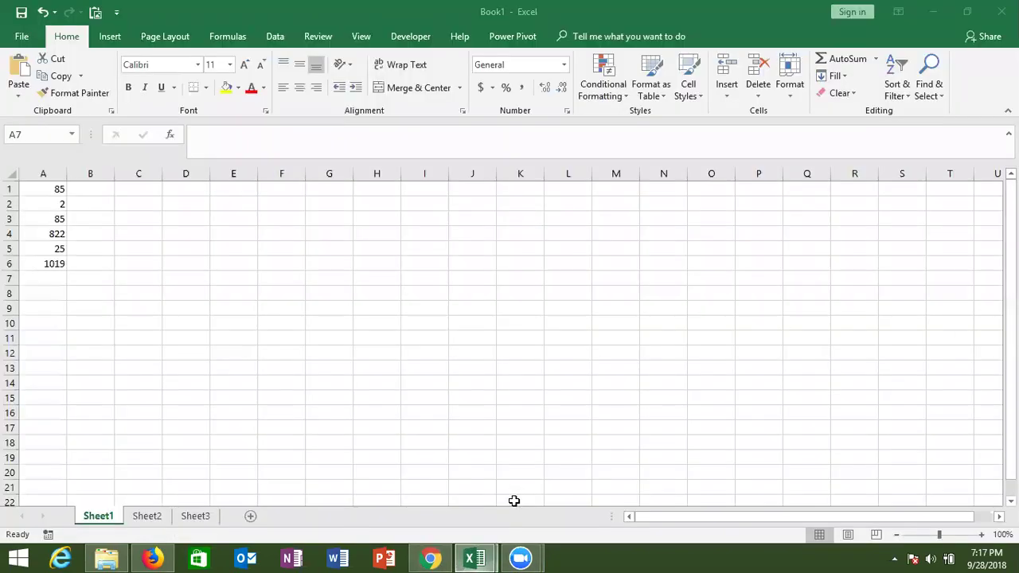
click(13, 177)
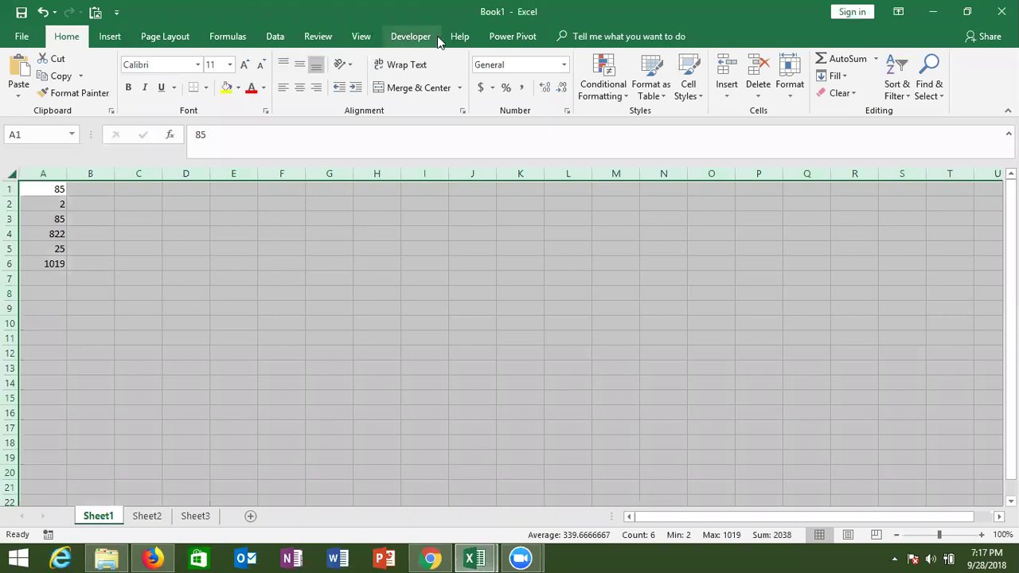
click(309, 38)
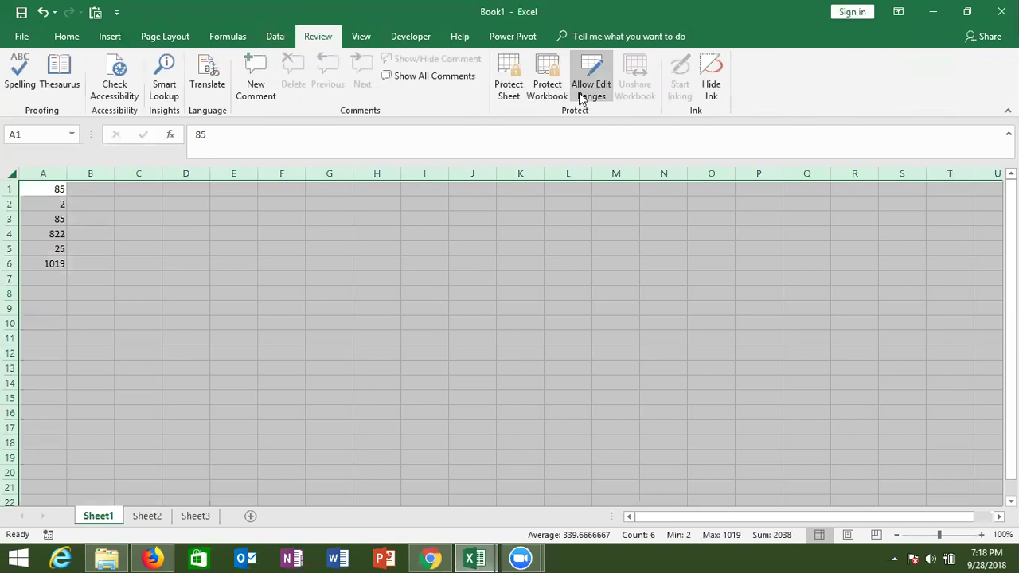
click(581, 97)
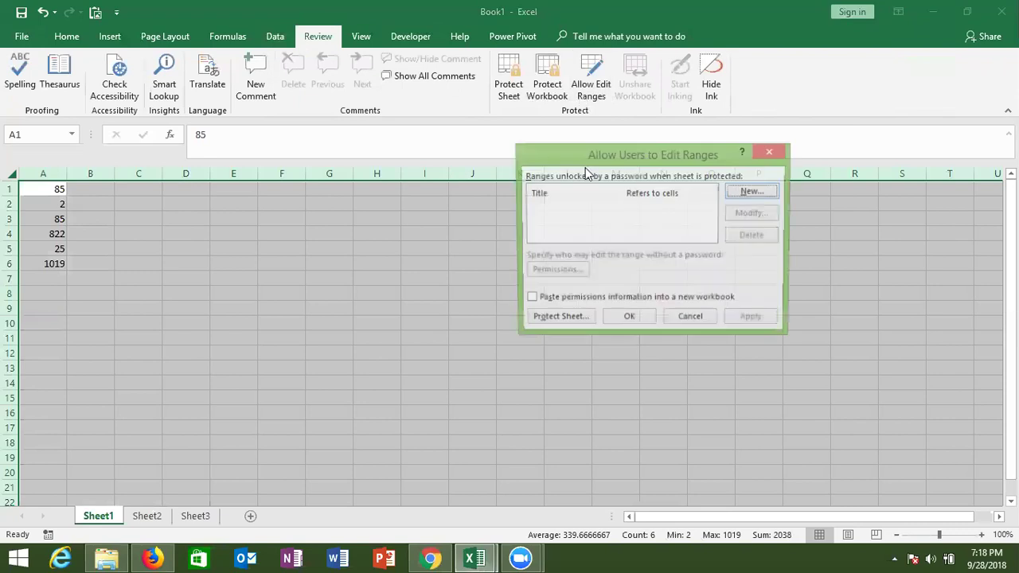
click(737, 192)
click(649, 273)
text(1)
click(673, 300)
text(1)
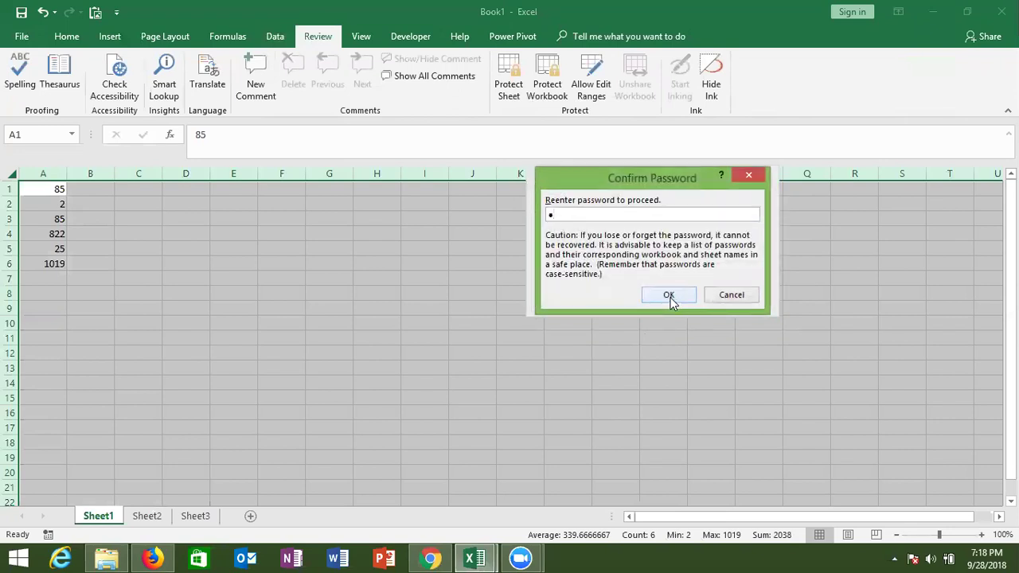
click(669, 297)
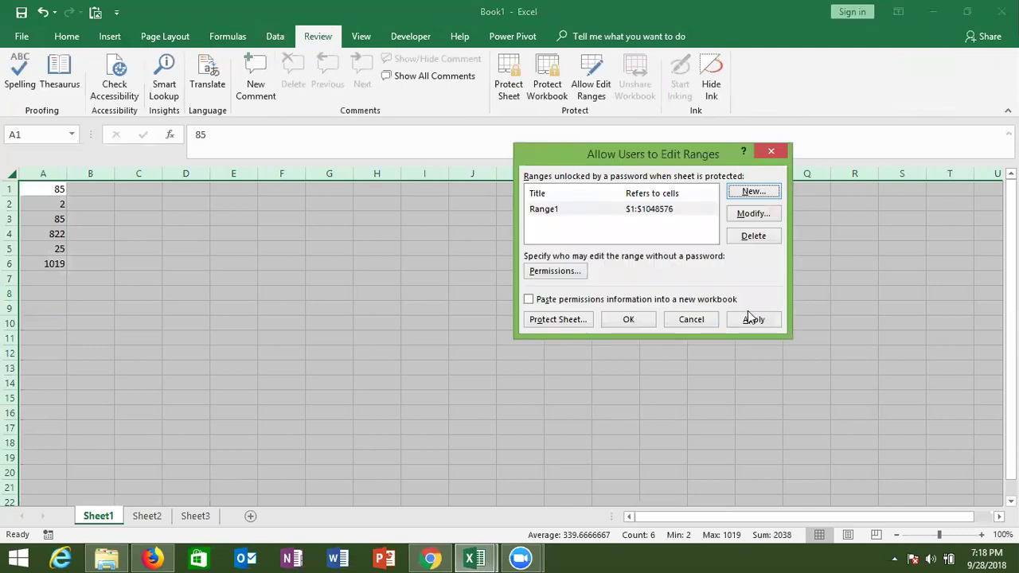
click(748, 315)
click(629, 319)
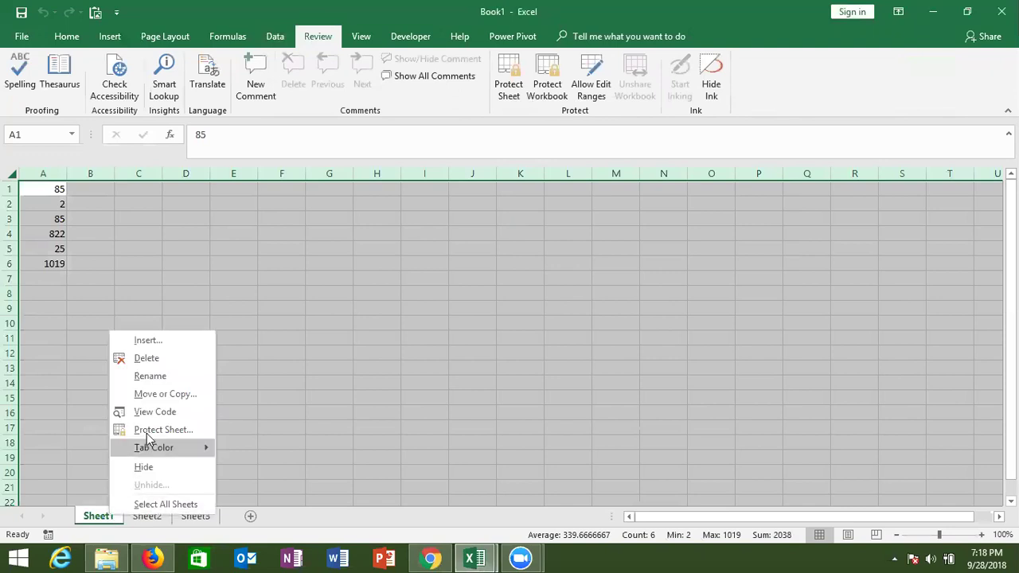
Protect Sheet1 with a password, entered and confirmed.
click(146, 430)
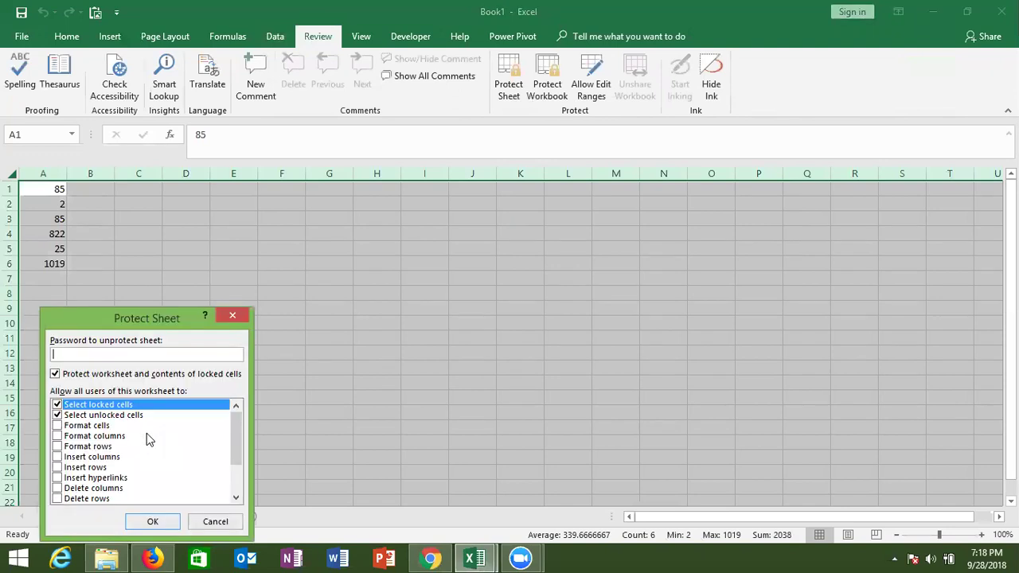
text(1)
click(155, 520)
text(1)
click(163, 478)
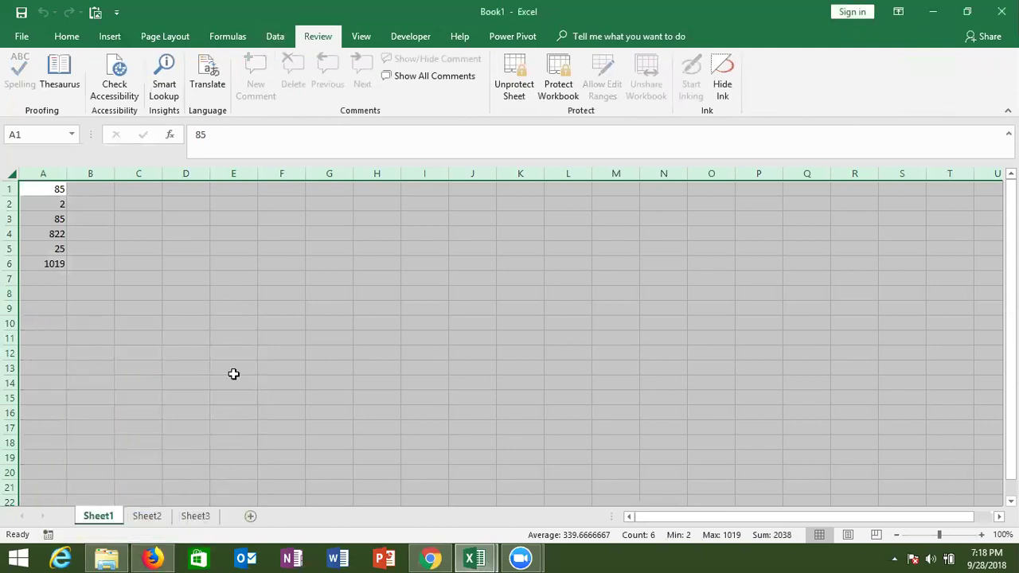
Test editing cell E13 by unlocking it with the range password, then select D5 on Home.
click(233, 374)
double_click(233, 377)
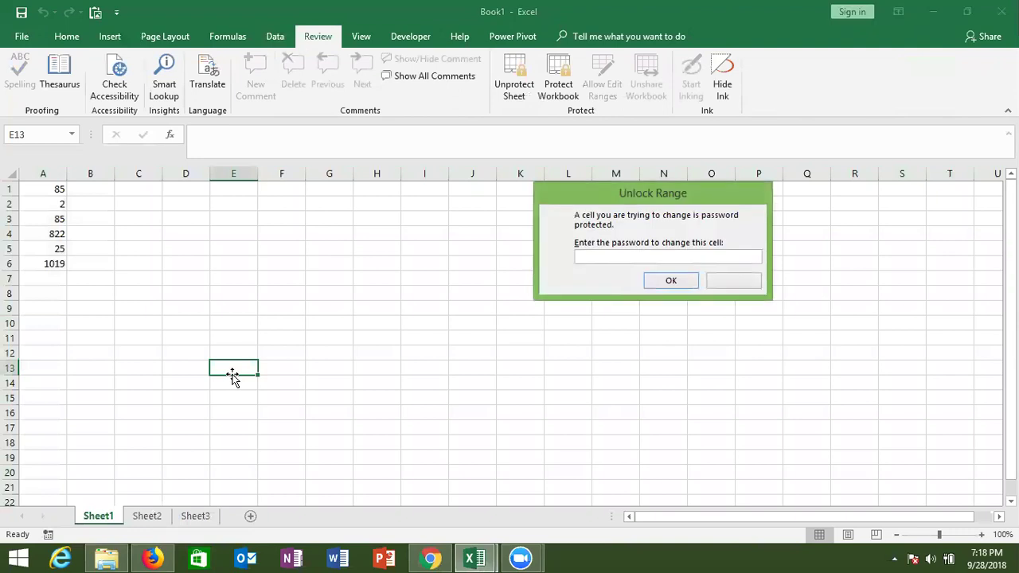
text(1)
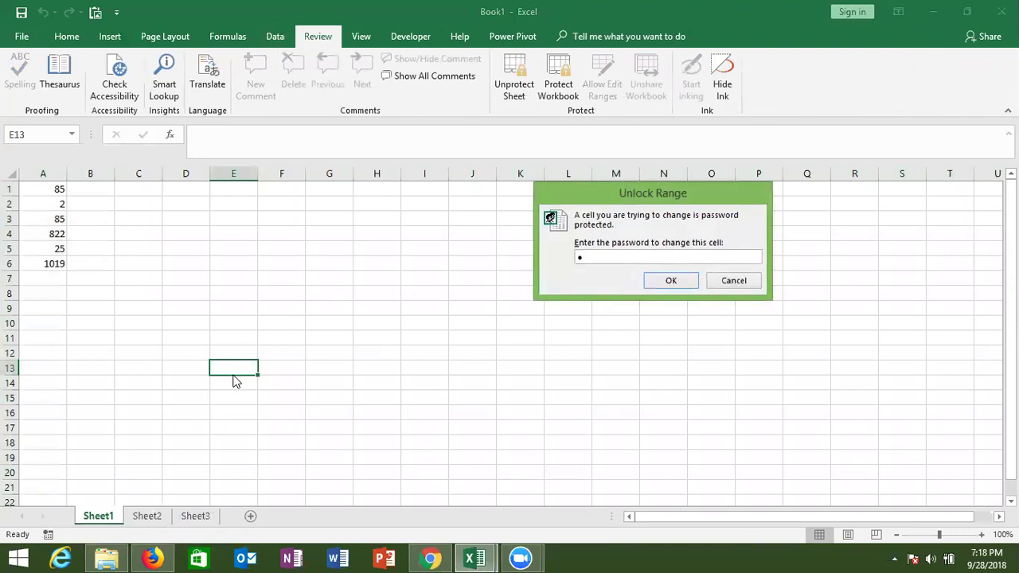
key(Return)
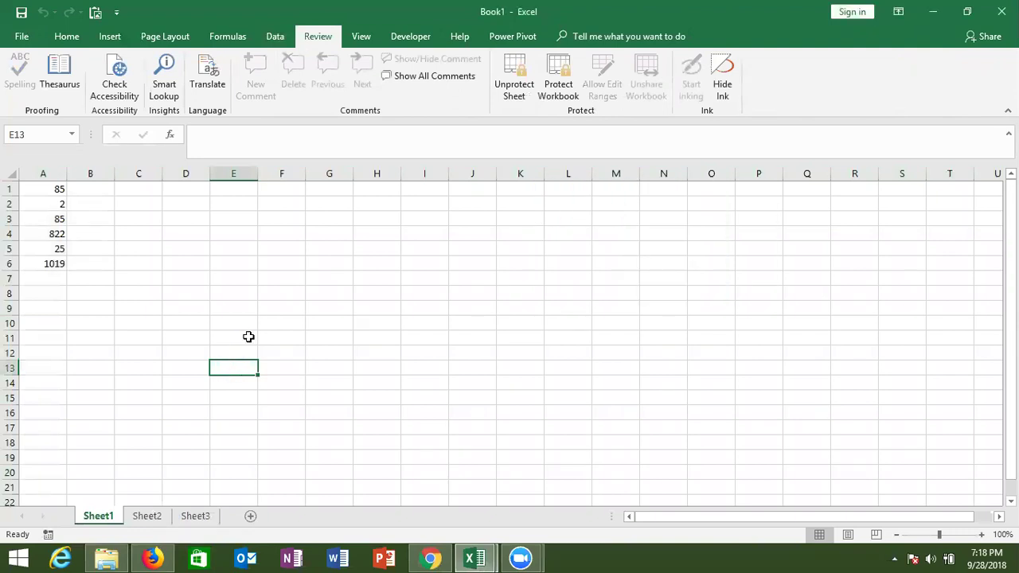
click(68, 37)
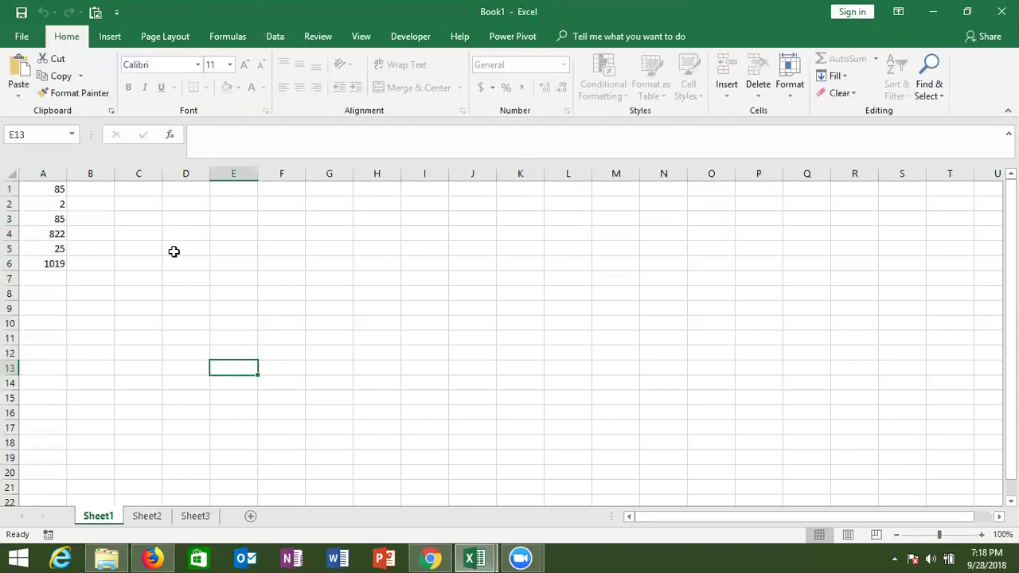
click(175, 253)
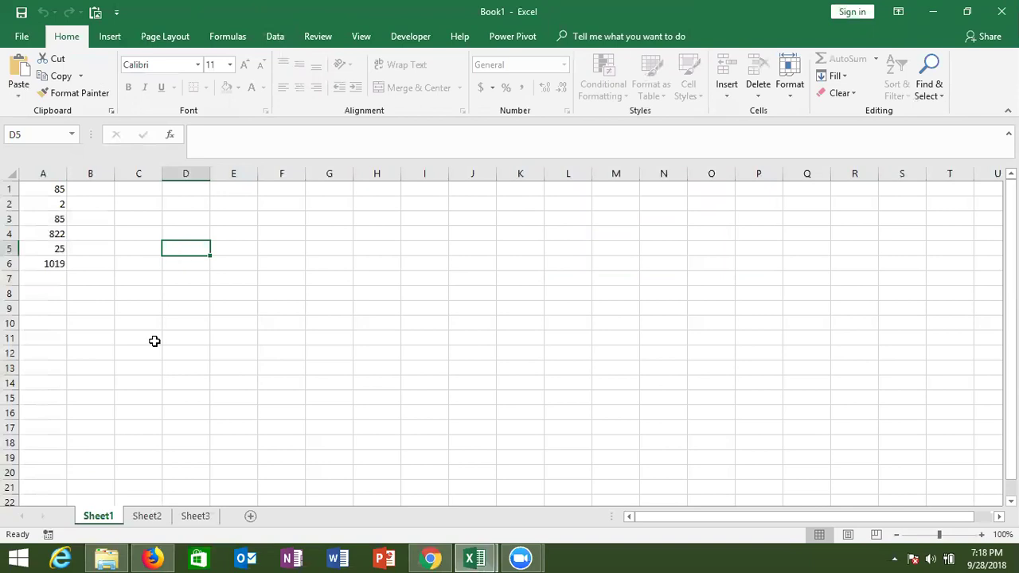
Unprotect Sheet1 by entering its password.
right_click(100, 516)
click(121, 424)
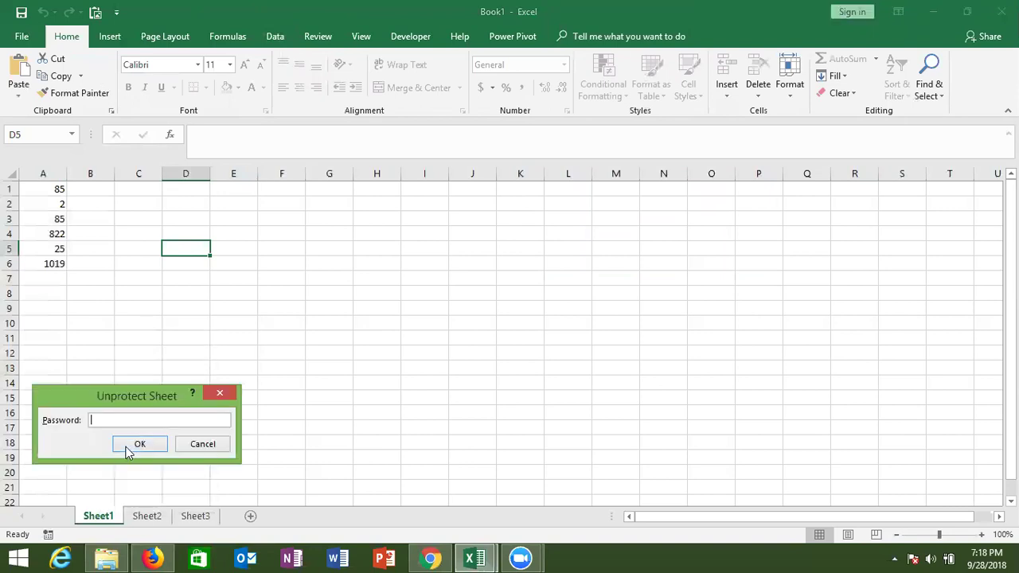
text(1)
click(130, 442)
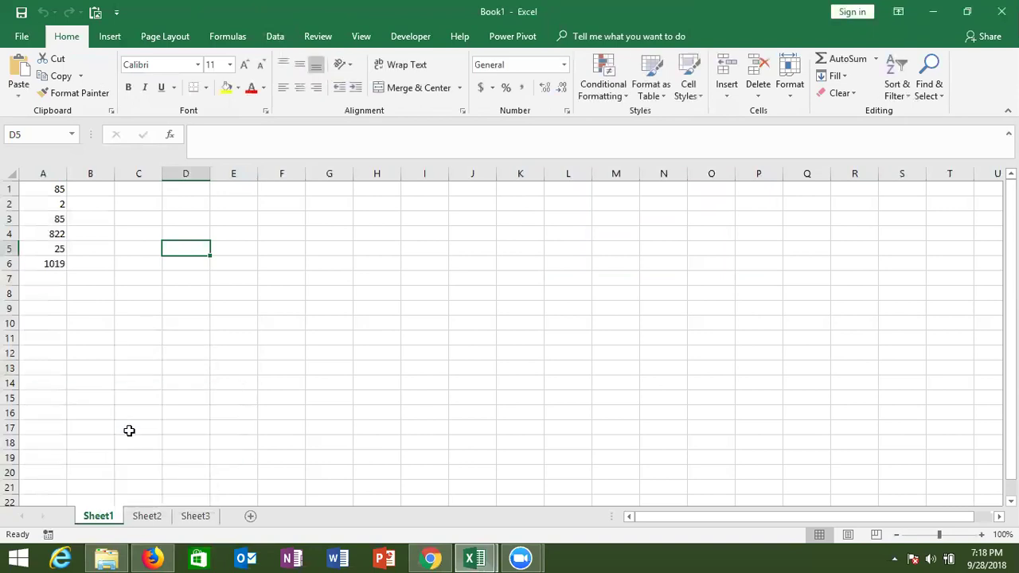
Reopen Protect Sheet and cancel without protecting, then select cell P4 in Book1.
right_click(93, 518)
click(143, 433)
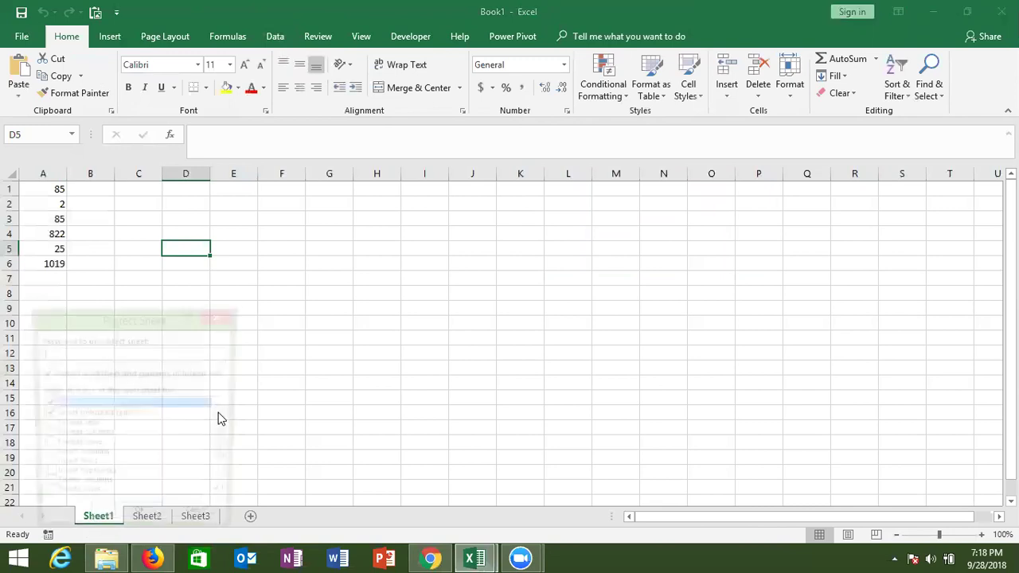
drag(221, 426, 221, 452)
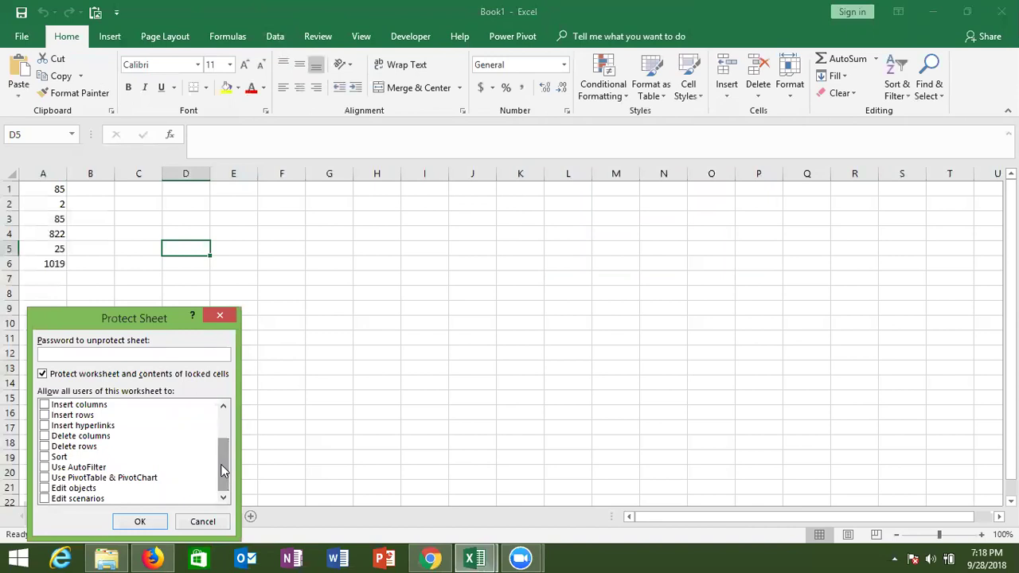
click(217, 521)
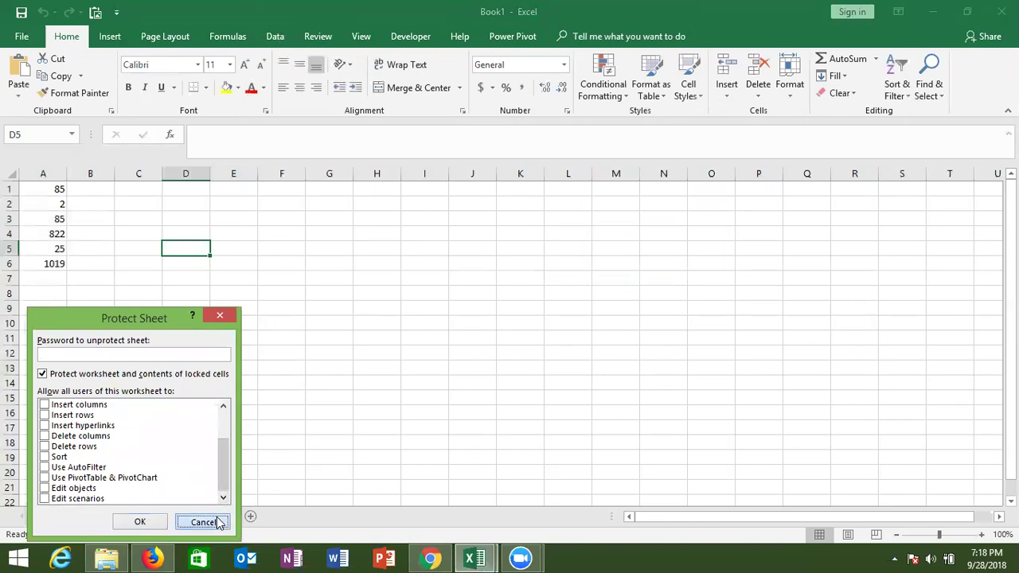
click(440, 556)
click(444, 556)
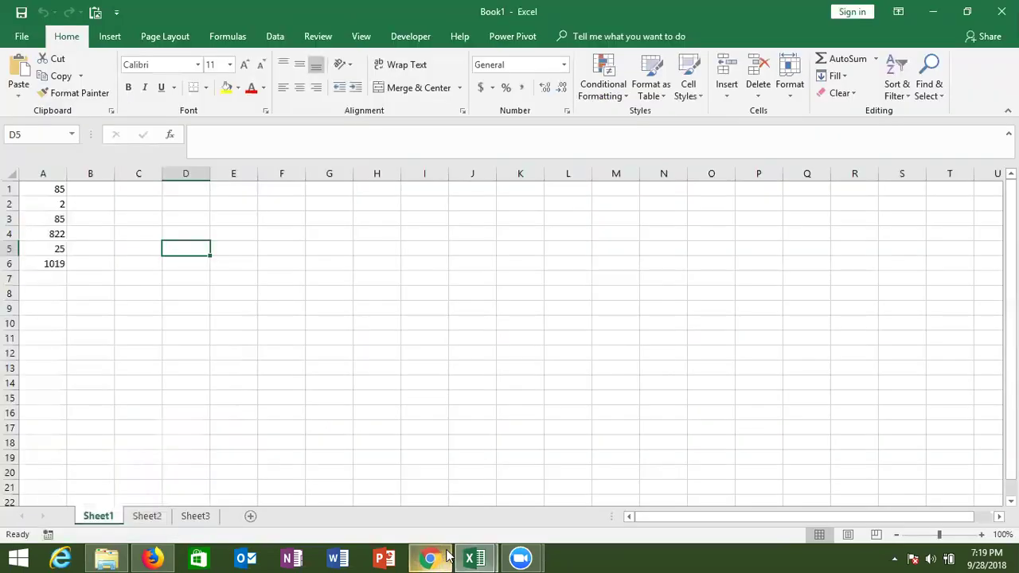
click(773, 238)
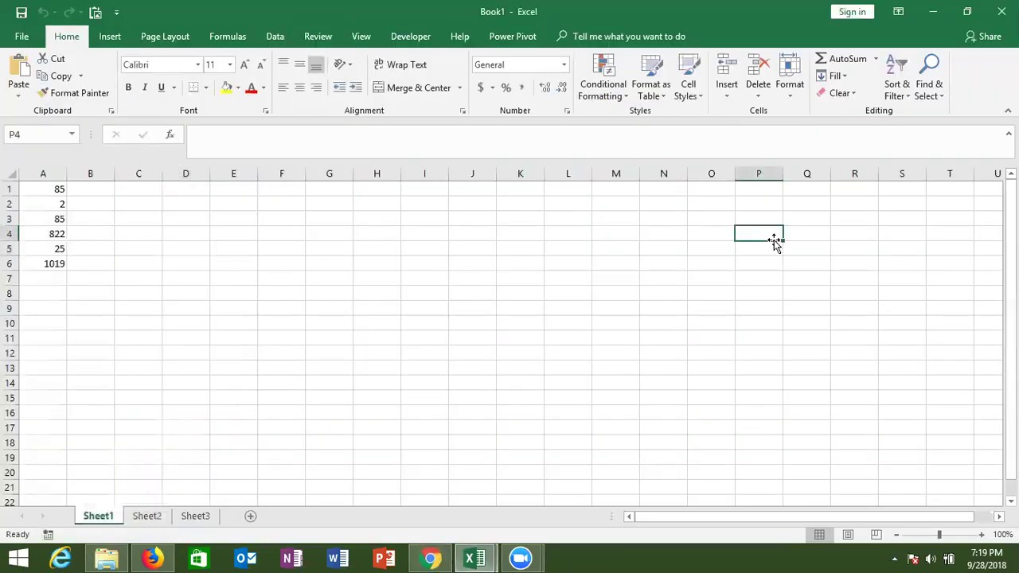
Minimize the Book1 Excel window to reveal the Advanced Excel Training for MIS Report desktop wallpaper.
click(931, 17)
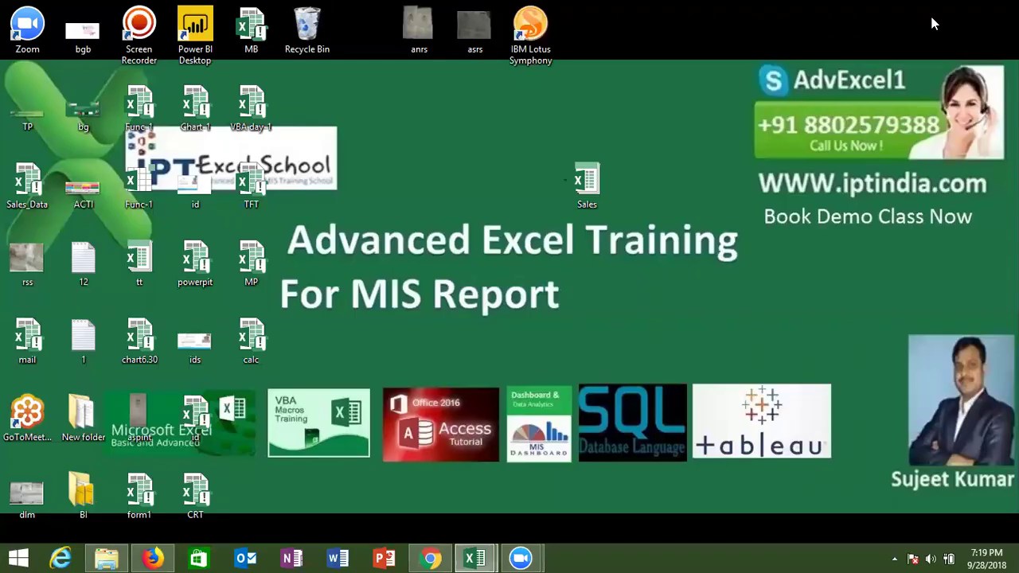
mouse_move(749, 100)
mouse_down()
mouse_move(945, 139)
mouse_move(944, 160)
mouse_up()
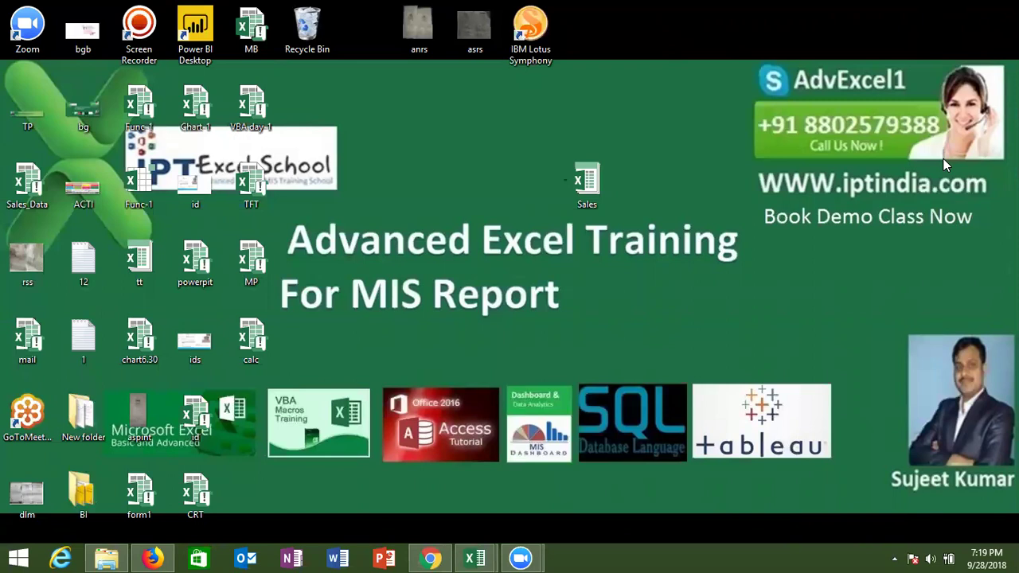